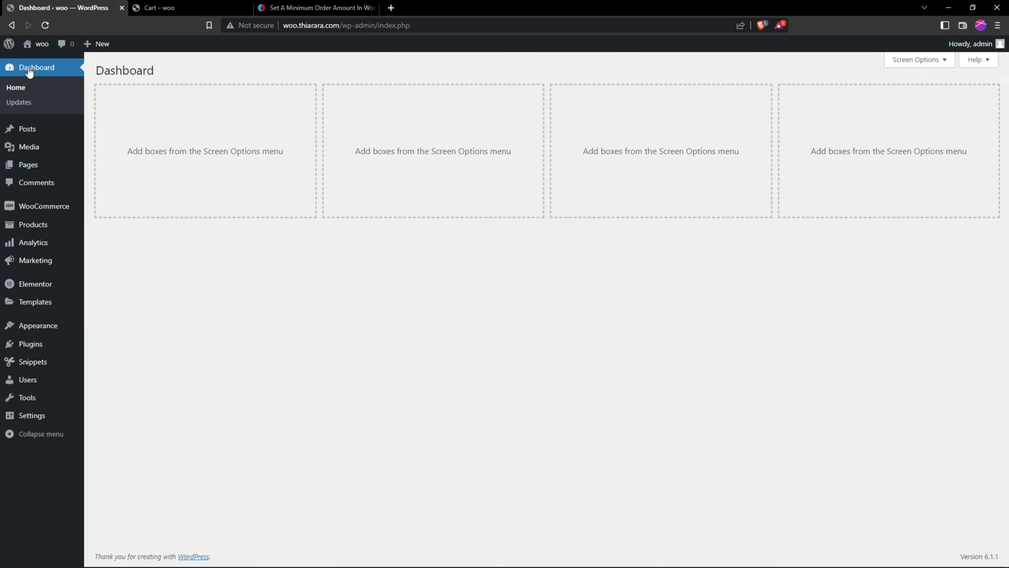
Step: Search the plugin directory for 'code' and confirm Code Snippets is already active
mouse_move(28, 351)
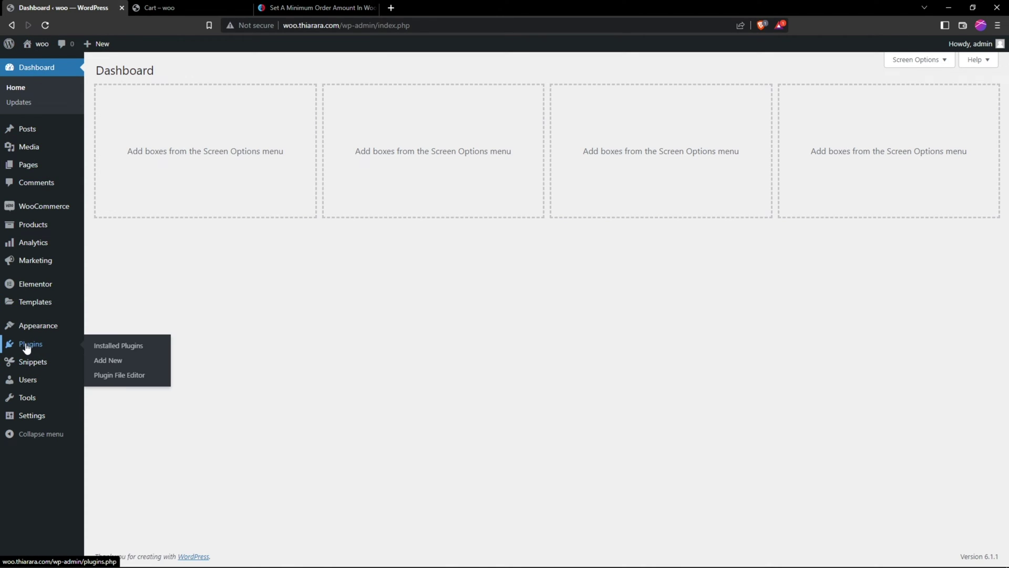
click(109, 361)
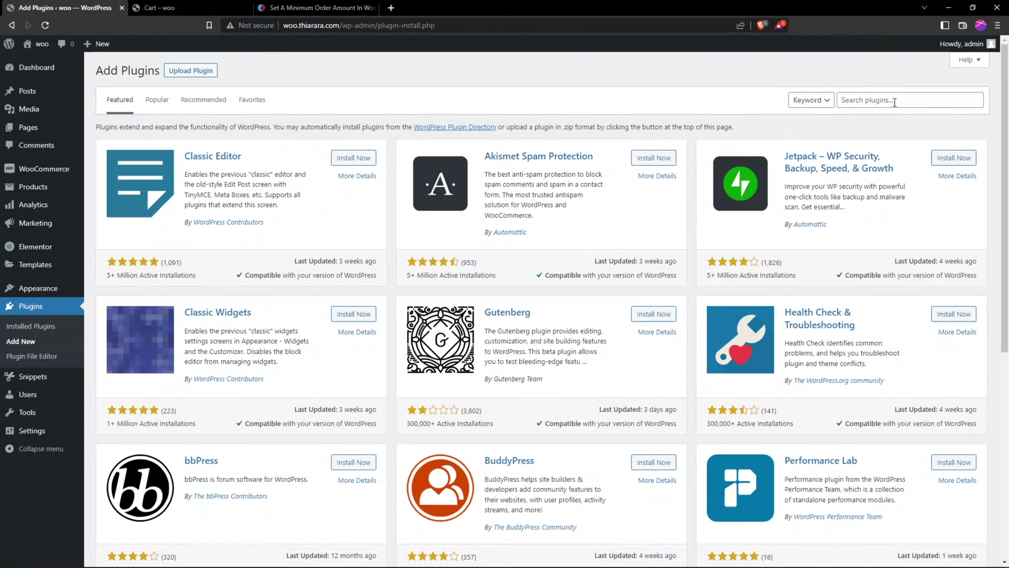
click(894, 102)
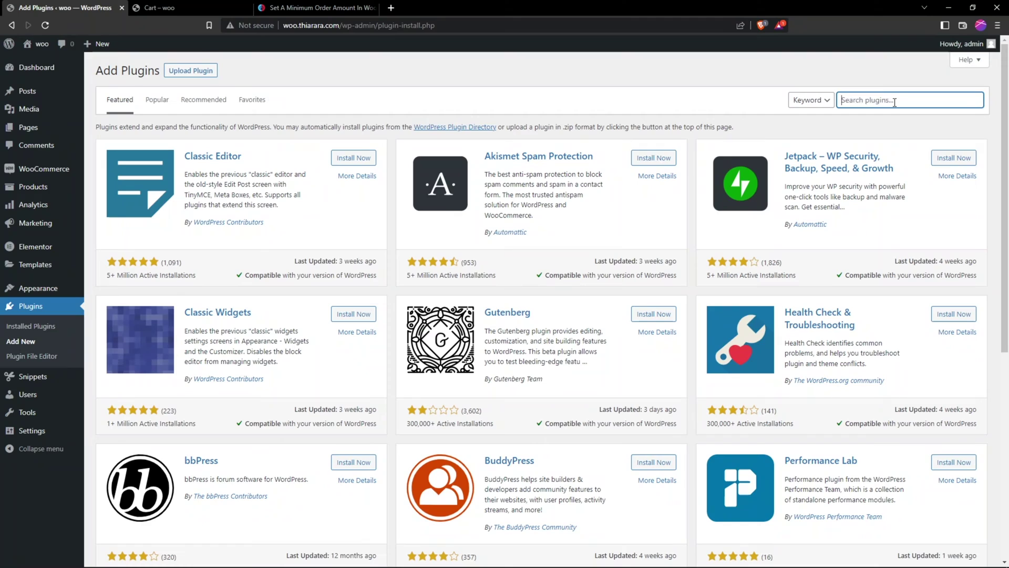
text(code)
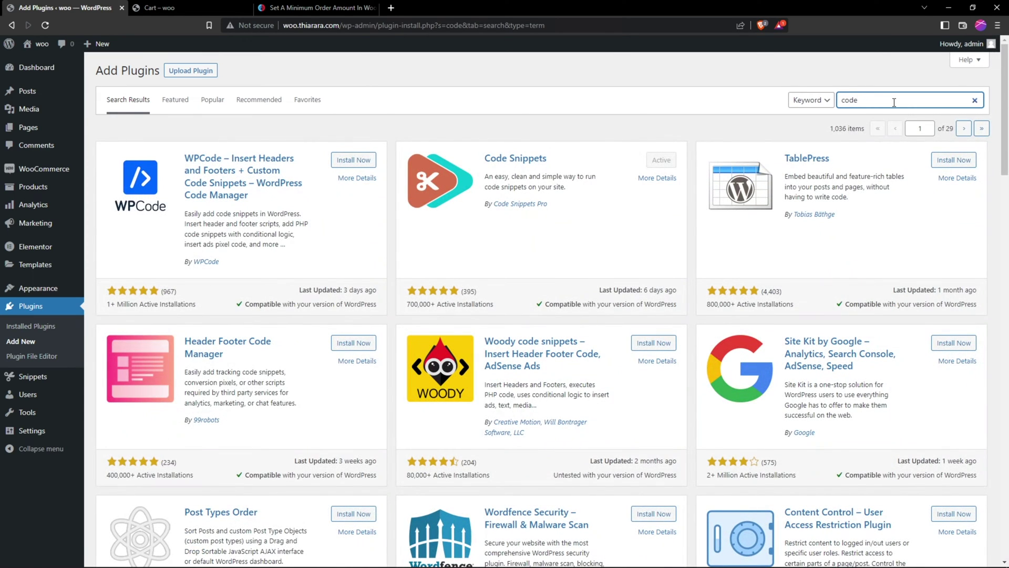
drag(540, 159, 527, 229)
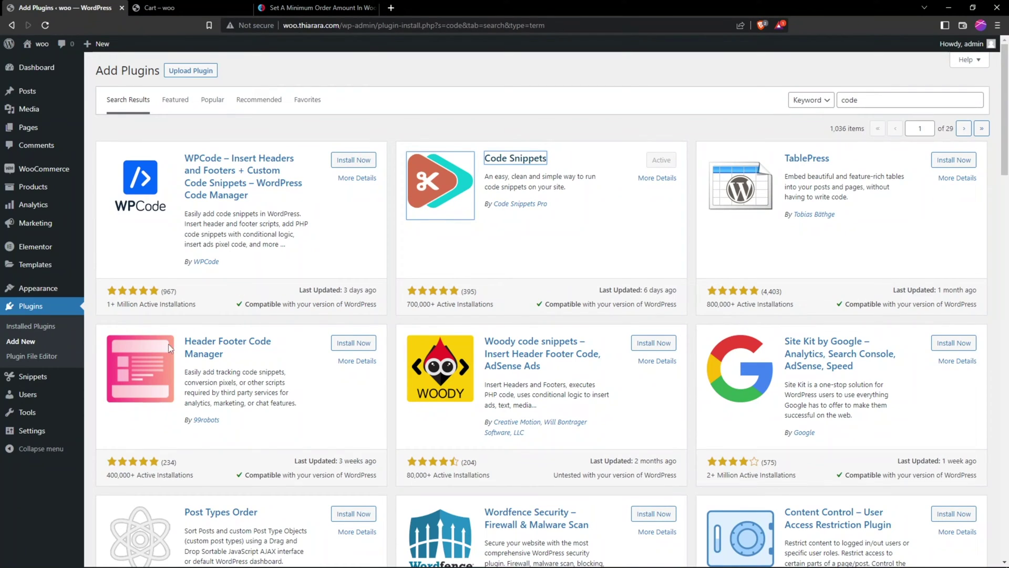
Step: Start a new code snippet from Snippets > Add New
mouse_move(37, 64)
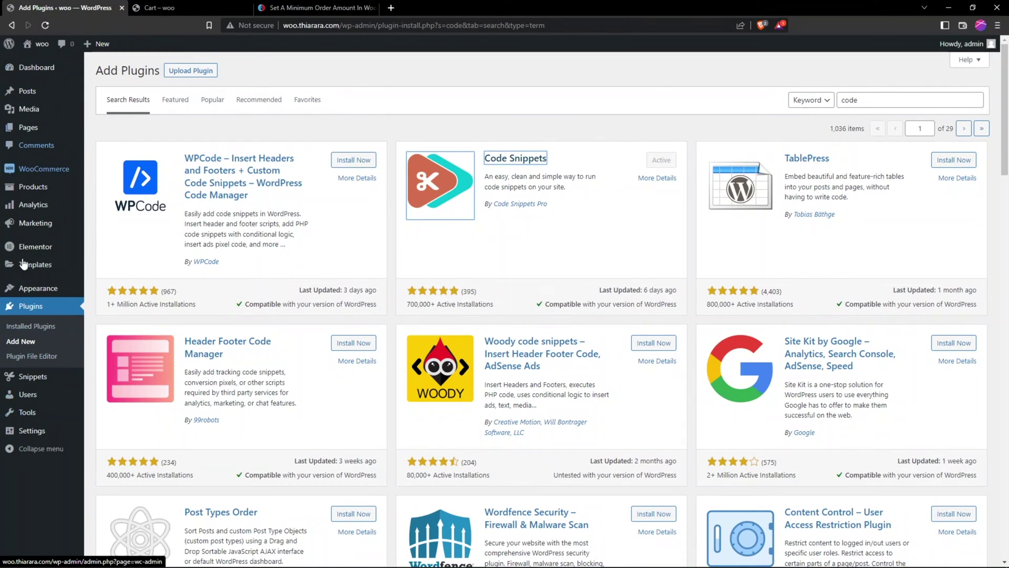
mouse_move(16, 384)
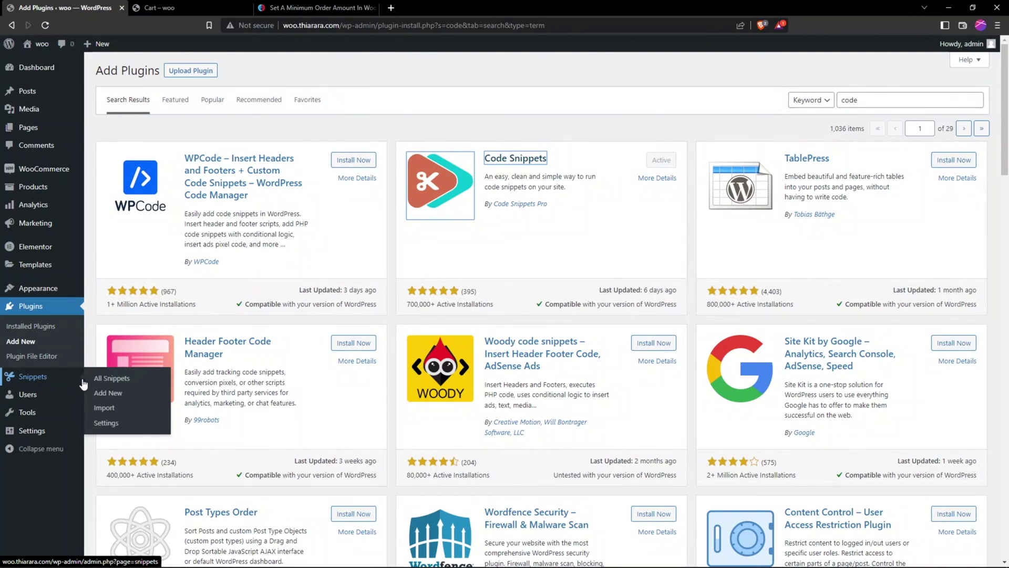
click(113, 394)
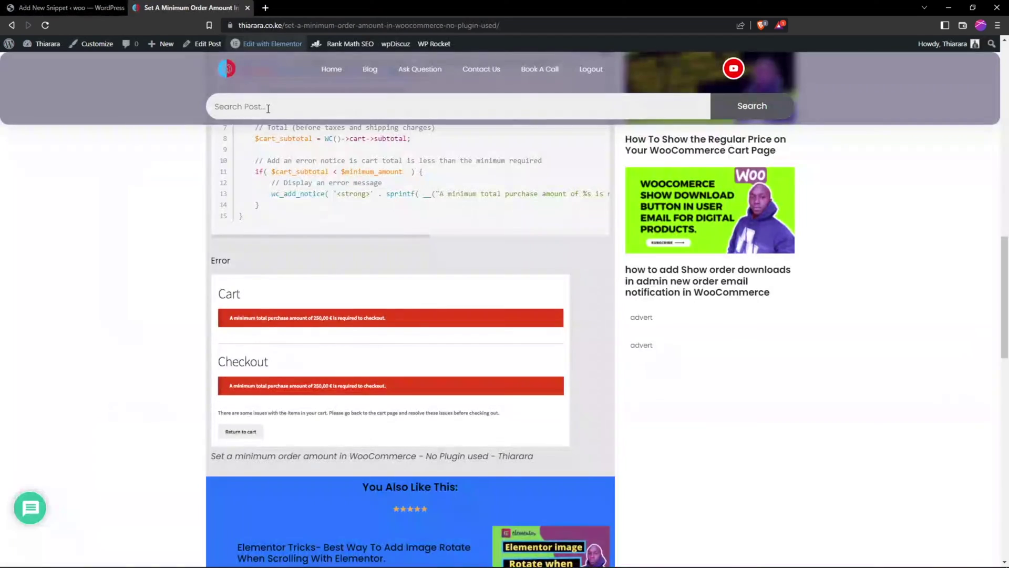
Step: Copy the blog post title and paste it as the snippet title 'Set a minimum order amount'
scroll(291, 215, up, 10)
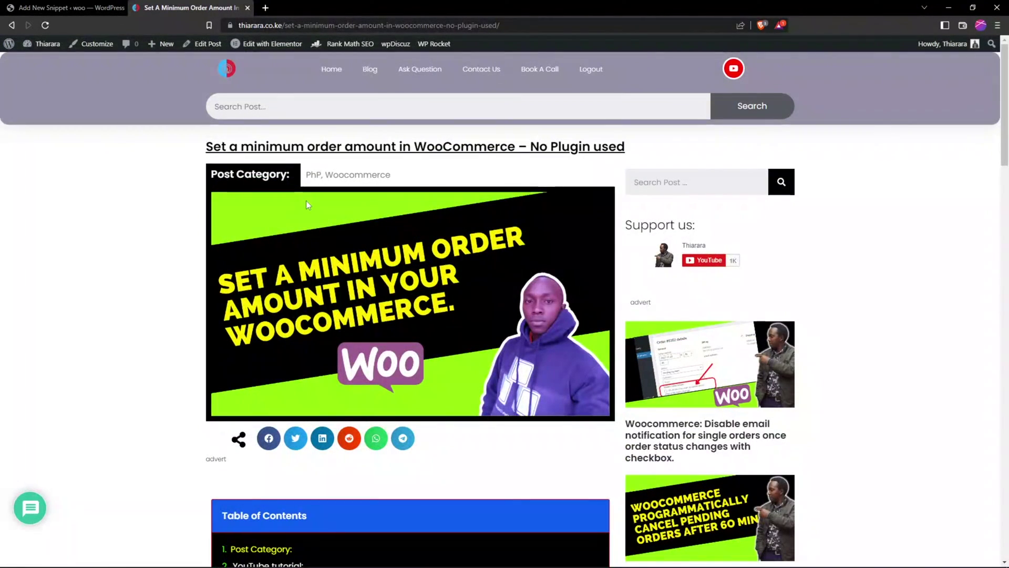
drag(206, 146, 396, 145)
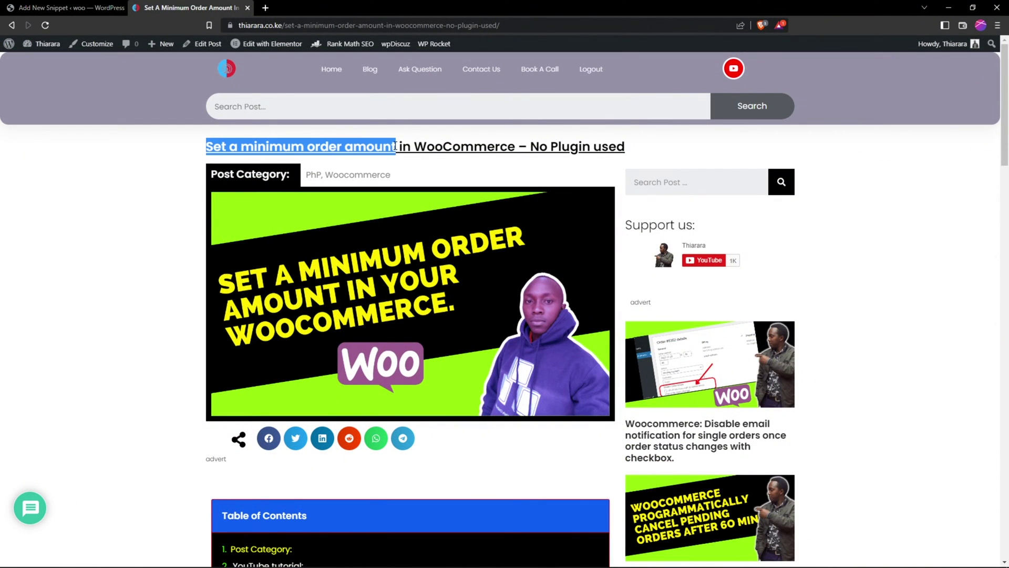
right_click(389, 144)
click(410, 151)
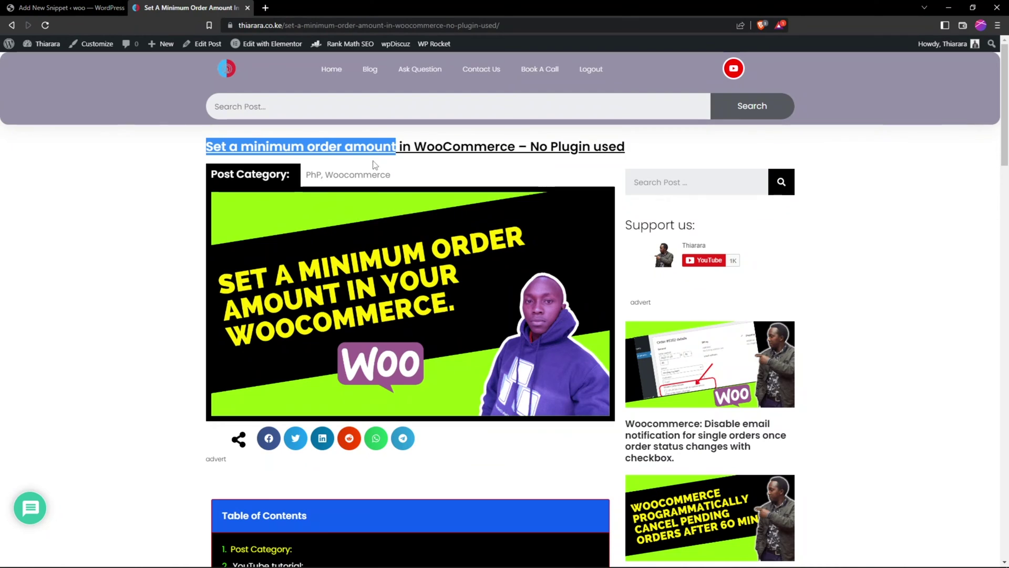
click(174, 154)
click(107, 13)
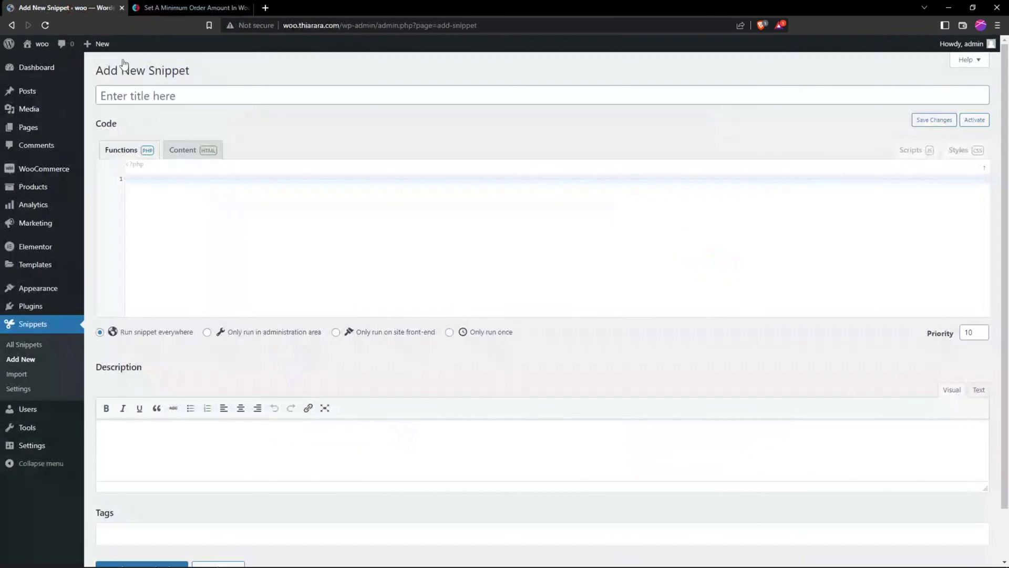
click(166, 96)
key(ctrl+v)
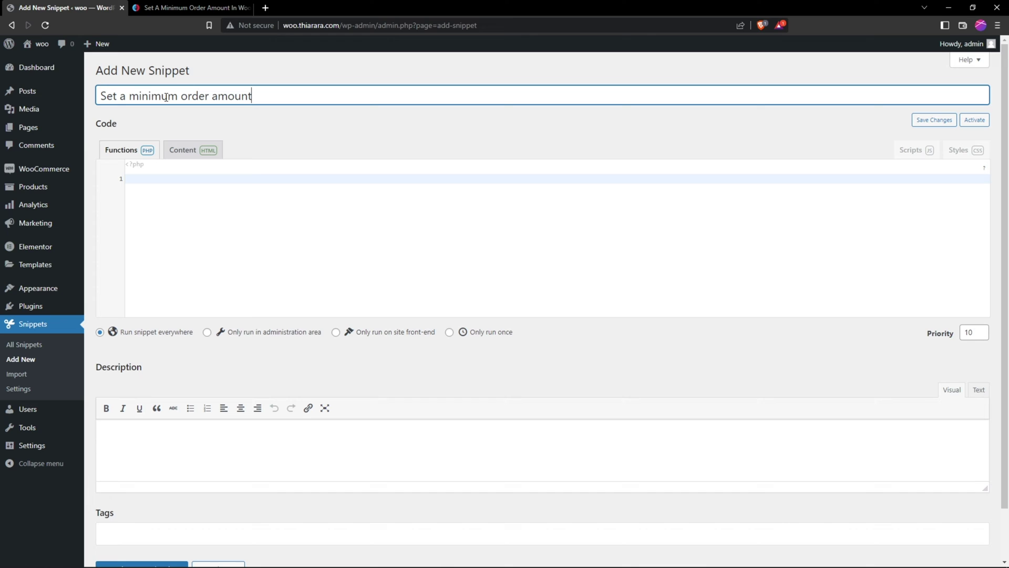
click(209, 180)
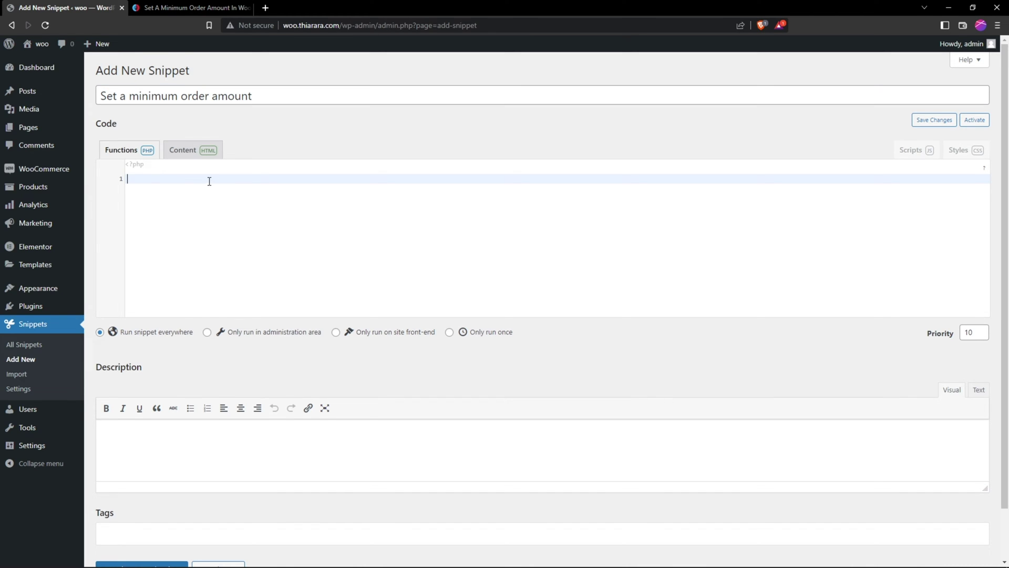
click(198, 7)
Step: Copy the tutorial's 15-line minimum-order PHP code and paste it into the snippet's code area
scroll(203, 323, down, 9)
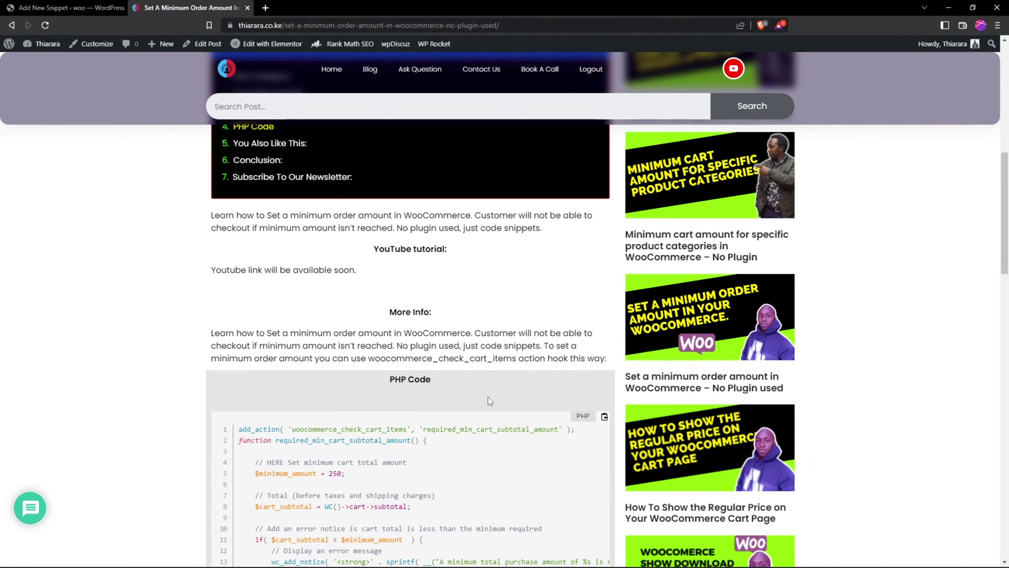
scroll(488, 396, down, 3)
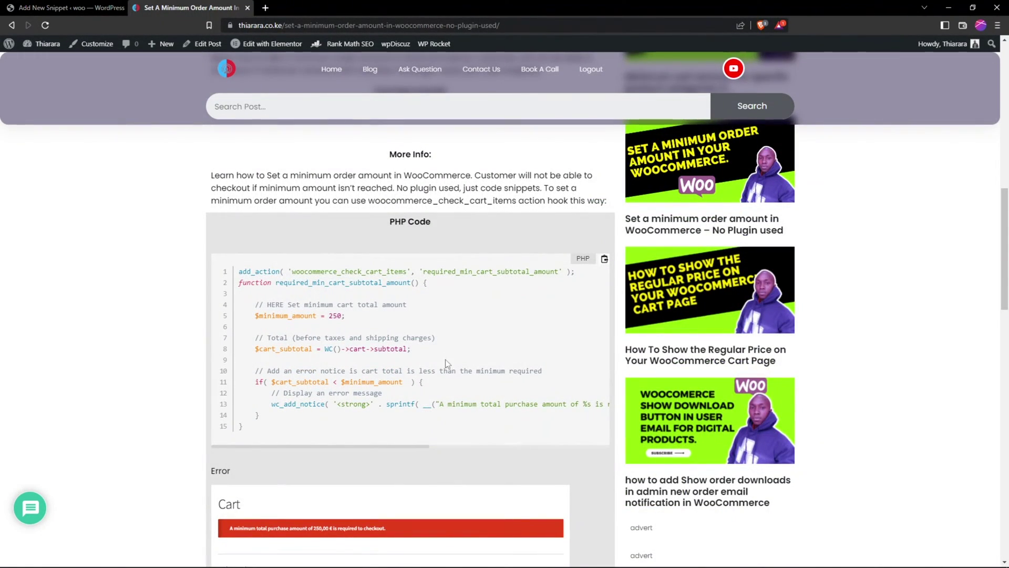
click(604, 260)
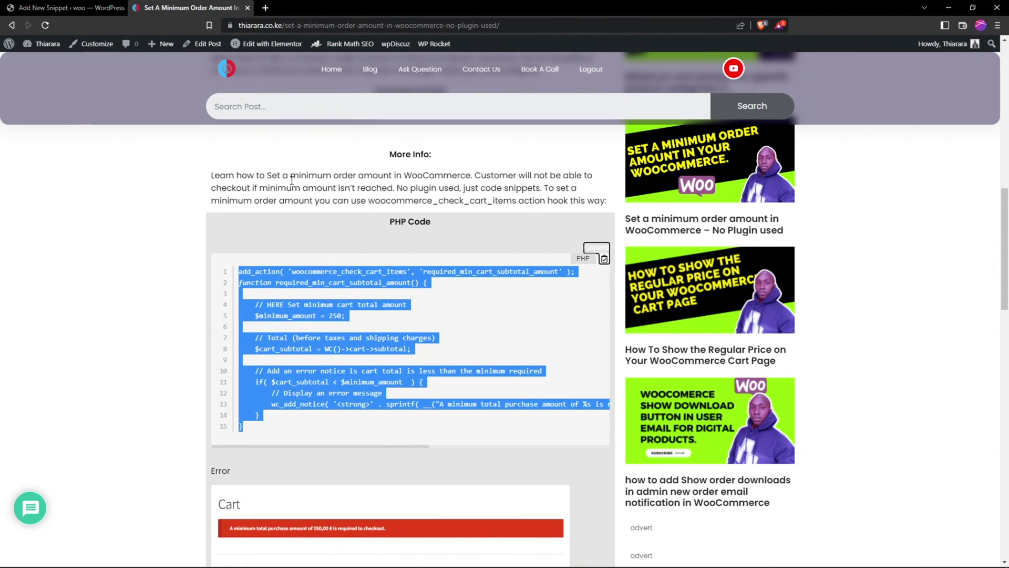
click(5, 14)
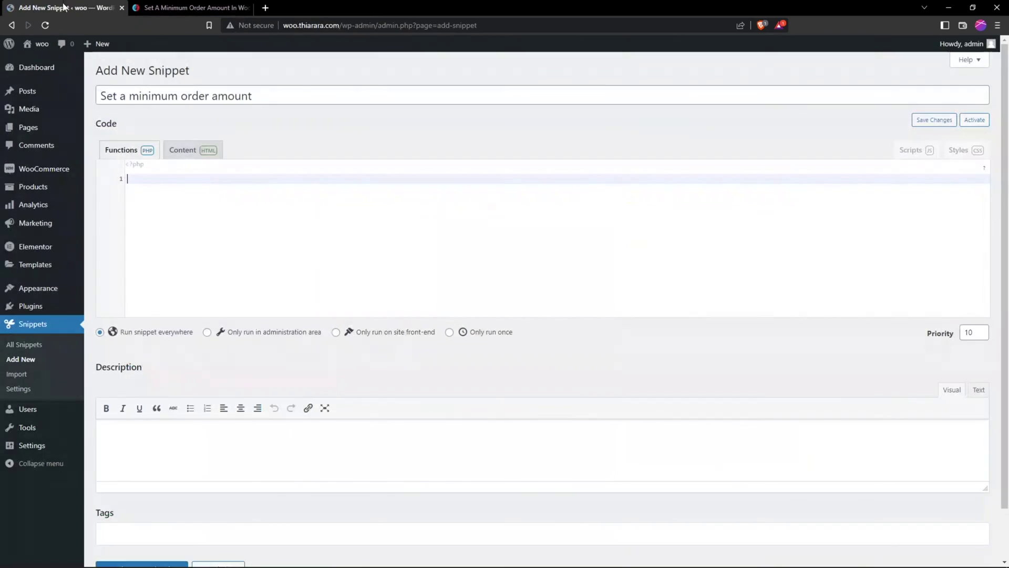
right_click(152, 182)
click(187, 262)
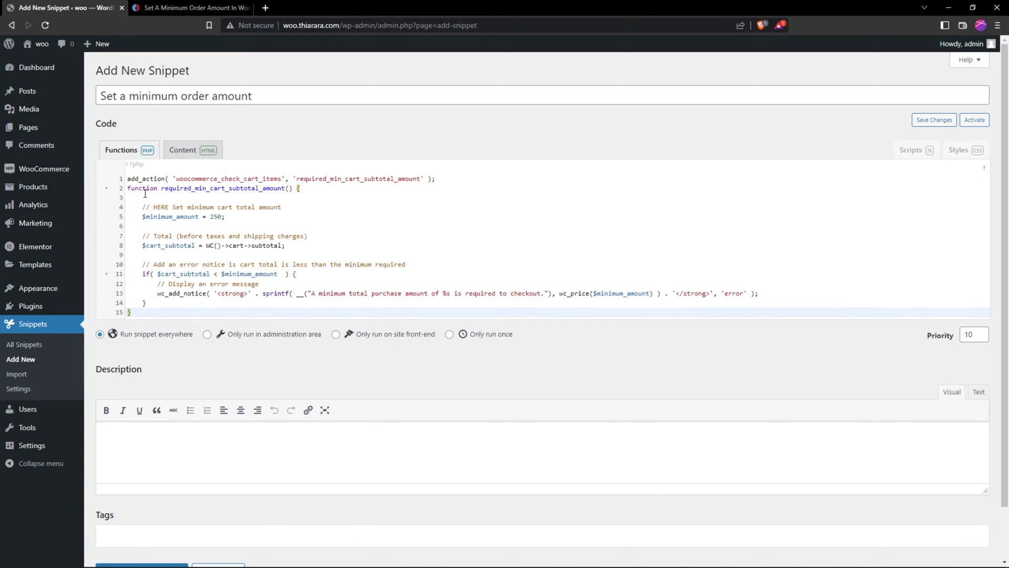
double_click(220, 216)
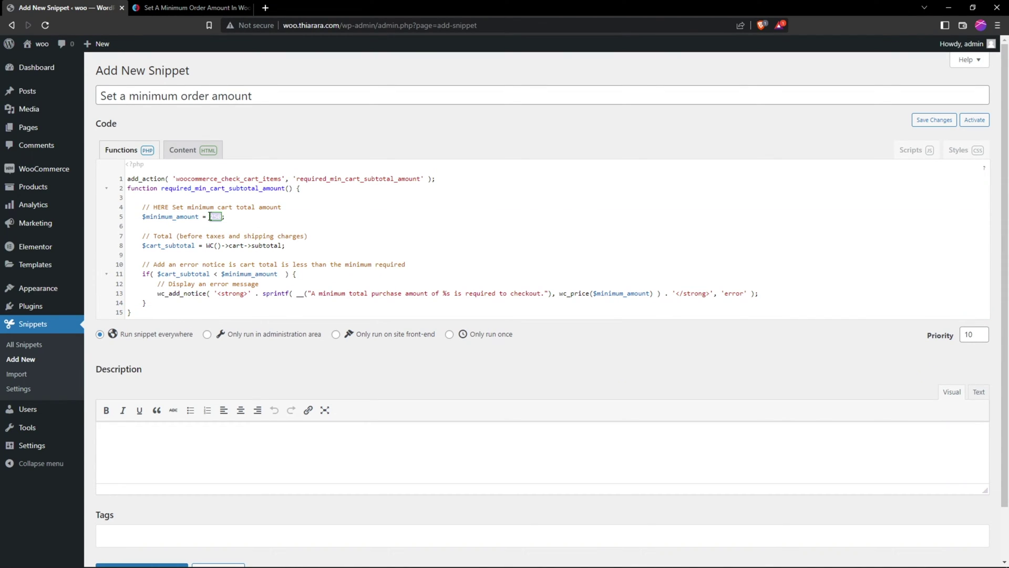
click(135, 221)
drag(135, 216, 154, 217)
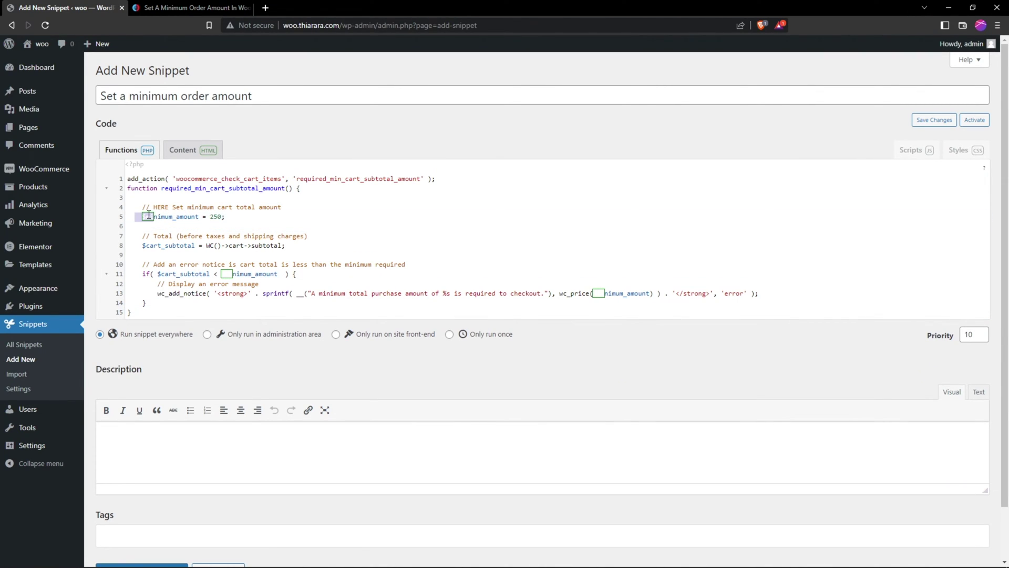
click(226, 217)
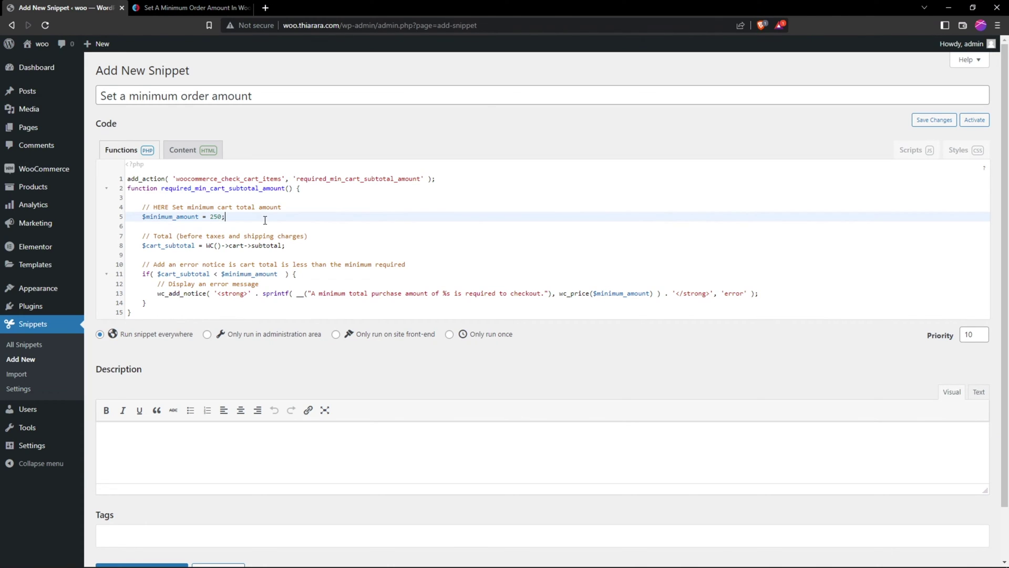
double_click(214, 217)
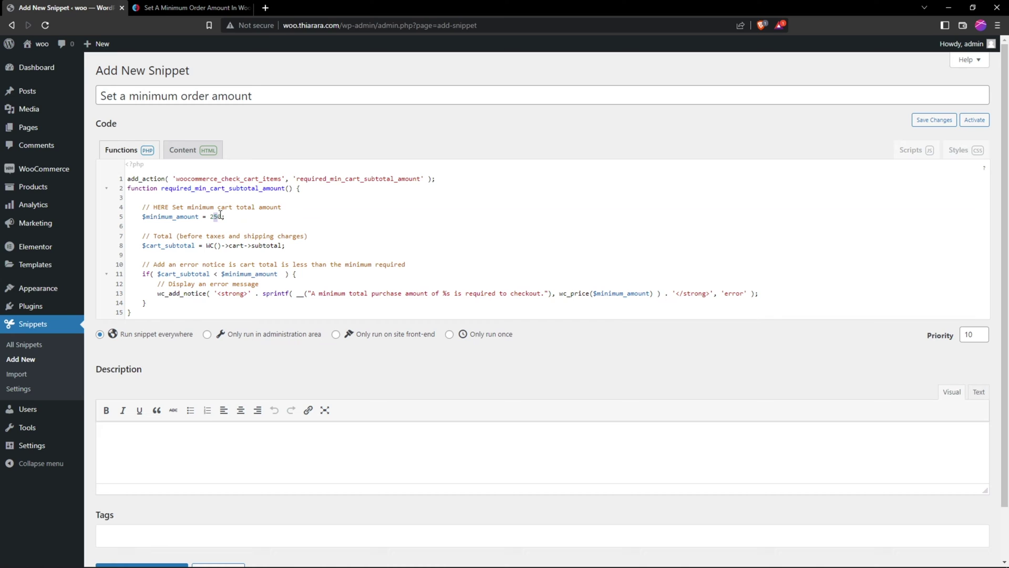
click(247, 216)
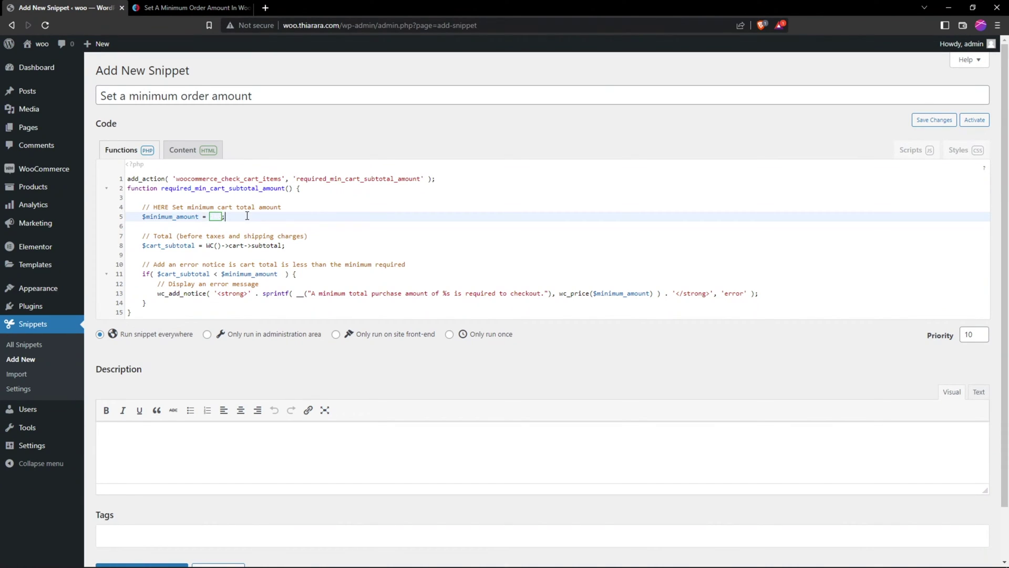
double_click(213, 216)
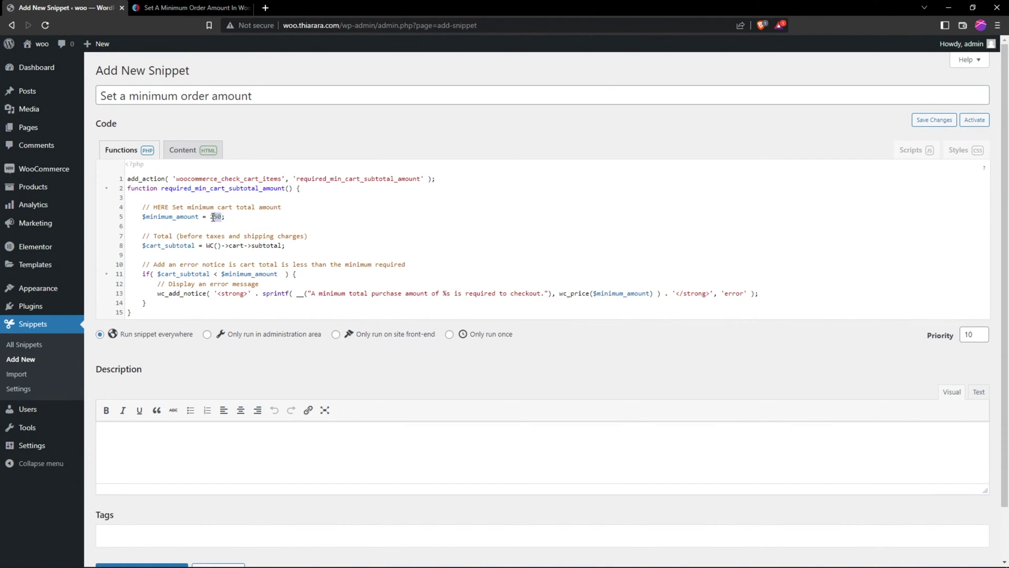
click(289, 218)
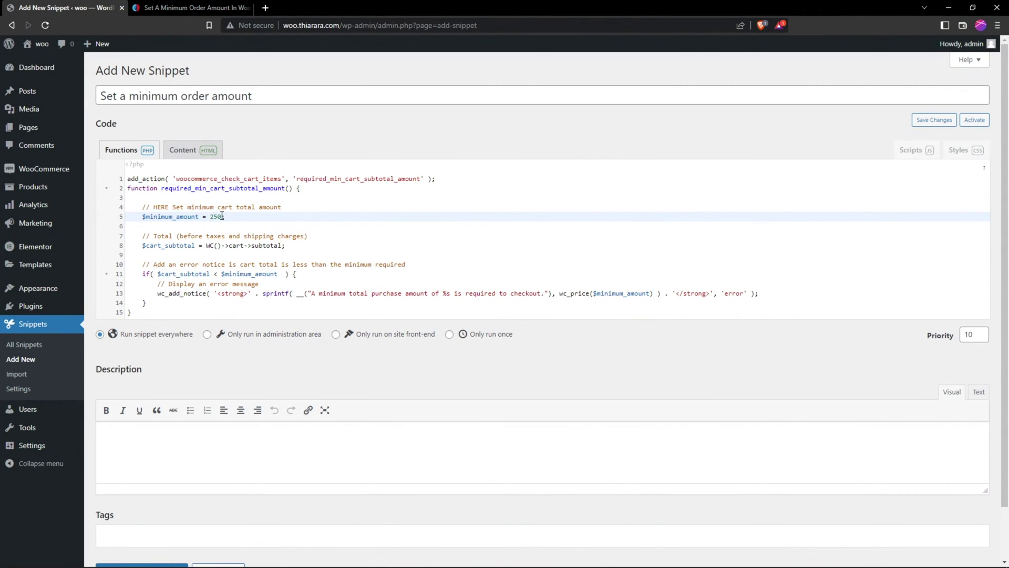
double_click(216, 216)
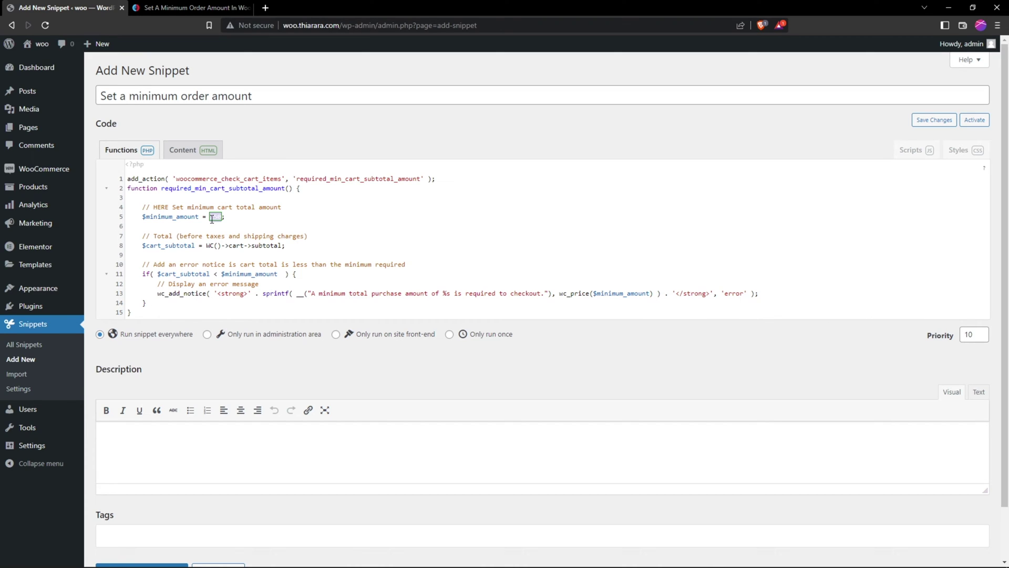
text(0)
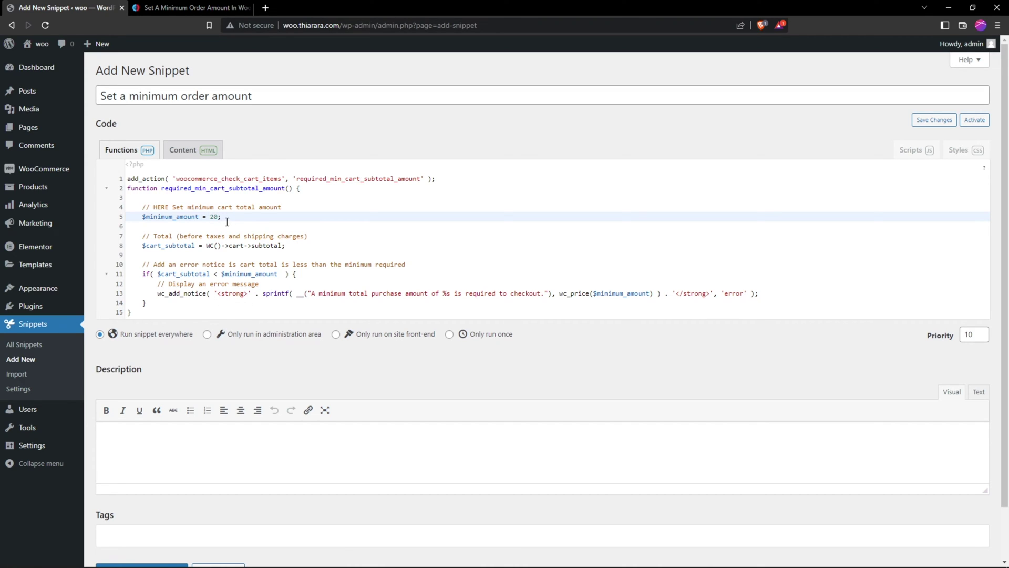
Step: Save the snippet with its 20 minimum and activate it
click(945, 120)
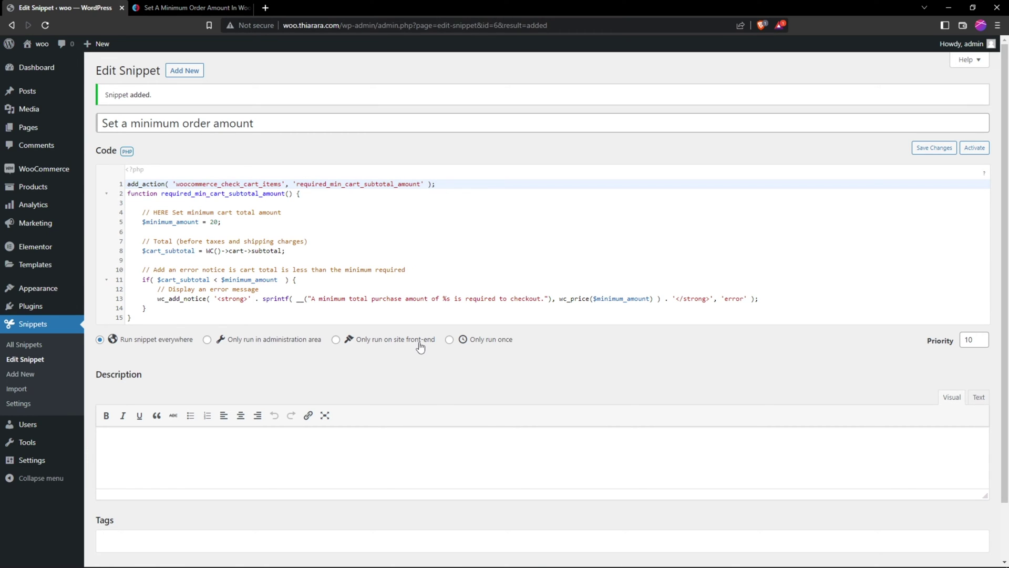
click(973, 149)
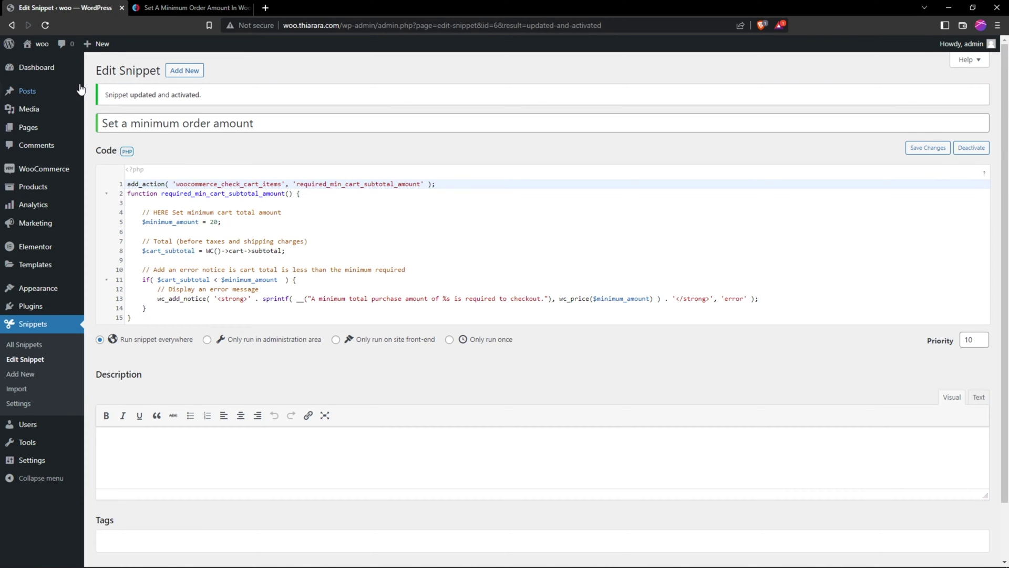
mouse_move(37, 70)
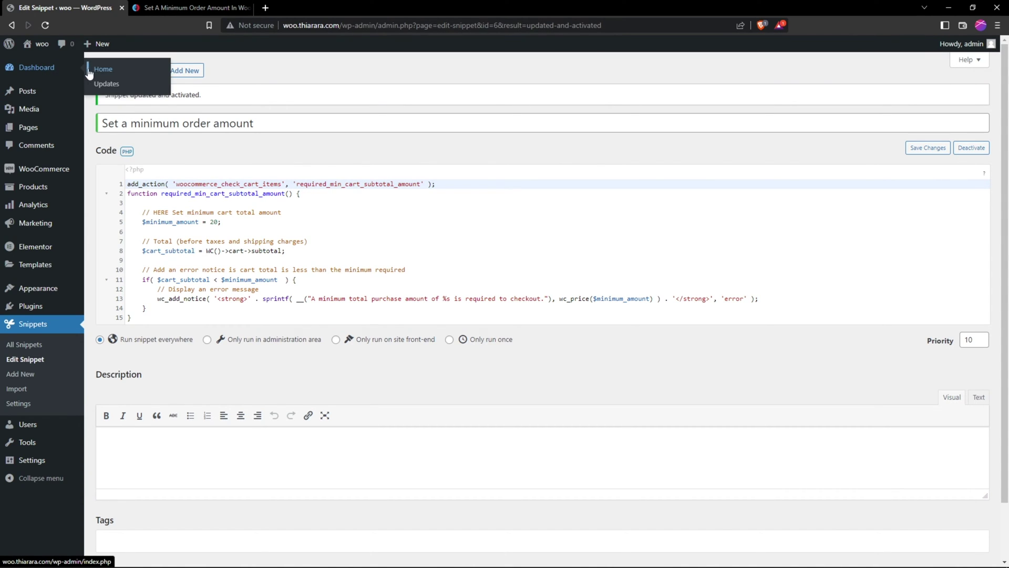
Step: Open the storefront in a new tab and remove Edible Oil, Organic Honey and Cashew Butter from the mini-cart
right_click(47, 69)
click(73, 77)
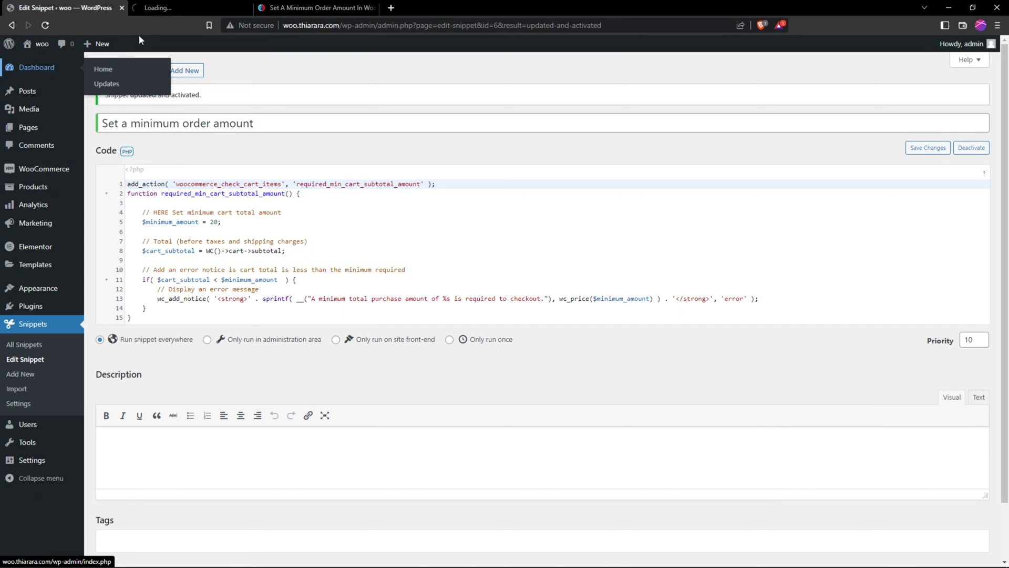
right_click(48, 47)
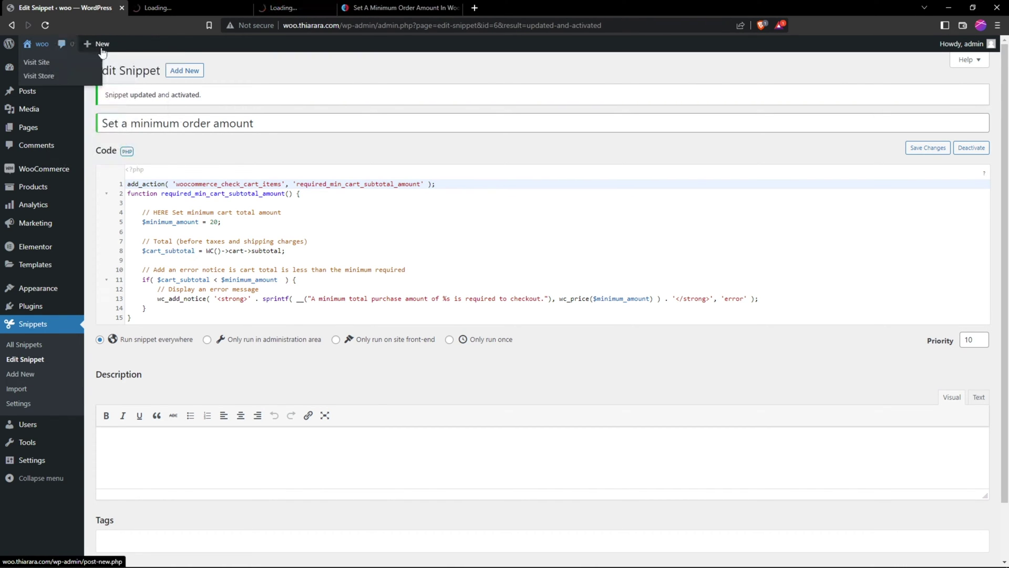
key(ctrl+Tab)
scroll(519, 285, down, 5)
scroll(651, 261, up, 1)
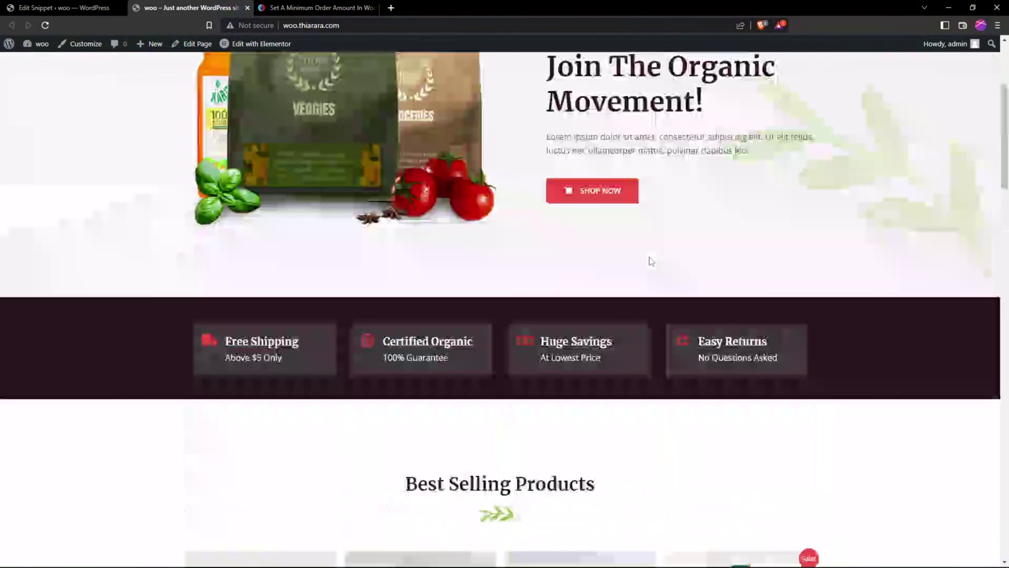
scroll(652, 261, up, 4)
click(751, 80)
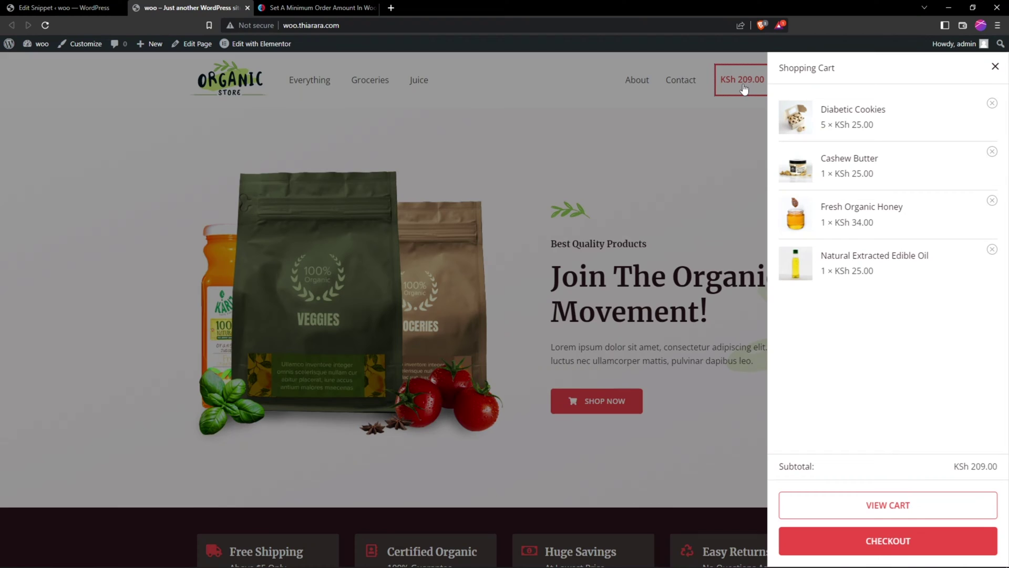
click(992, 250)
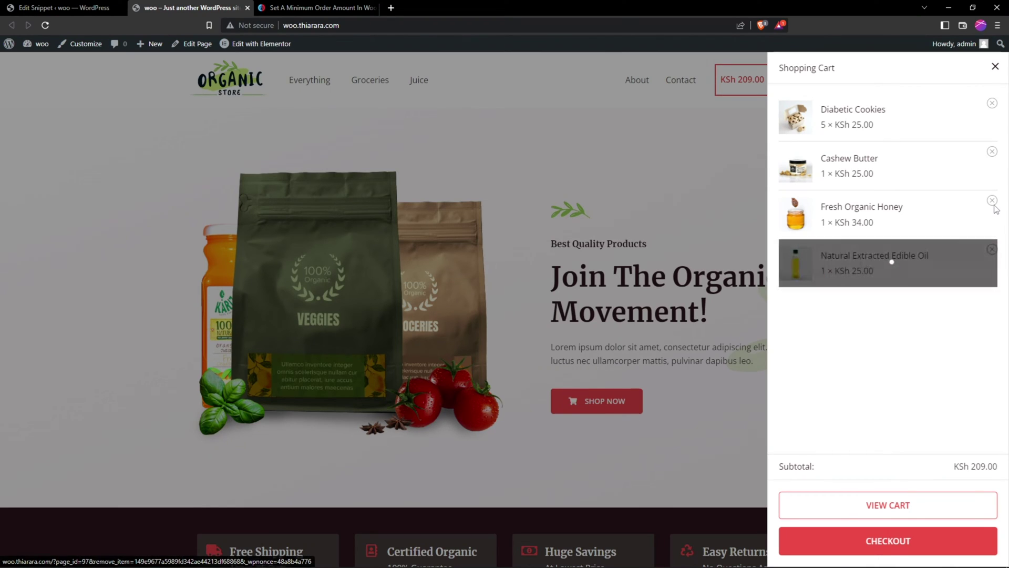
click(991, 153)
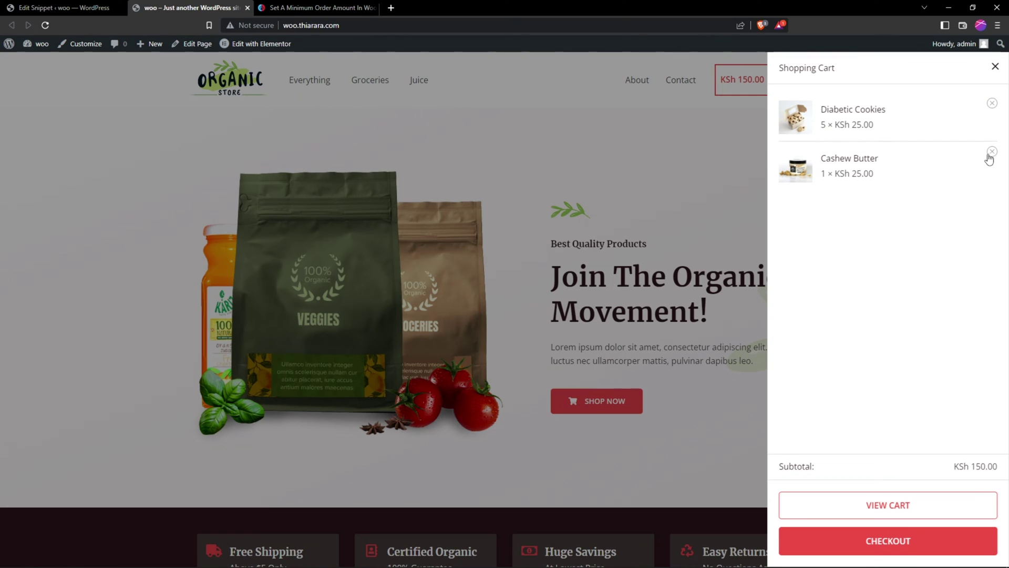
click(990, 153)
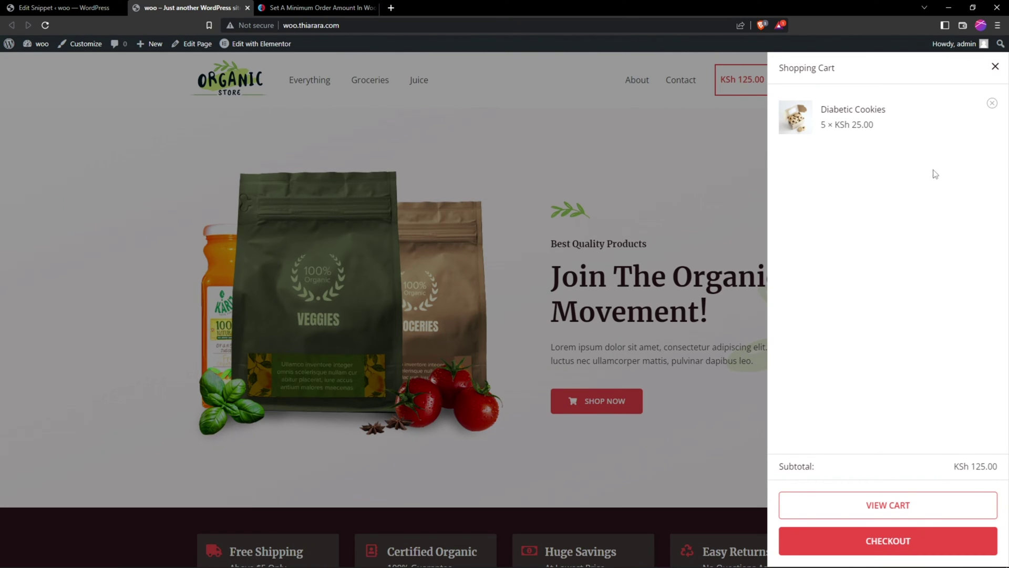
Step: On the cart page, update the Diabetic Cookies quantity to 1
click(880, 512)
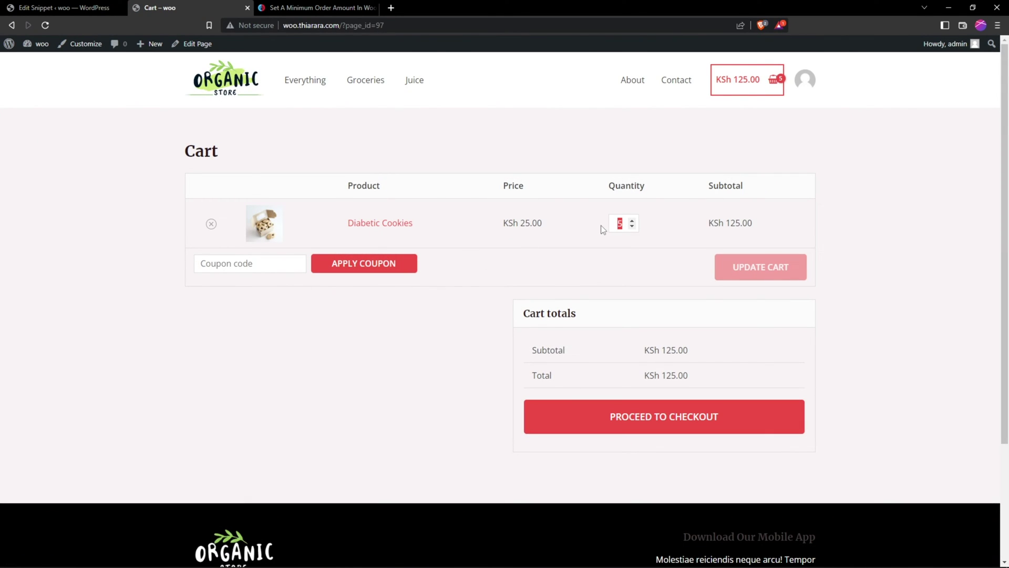
text(1)
click(763, 267)
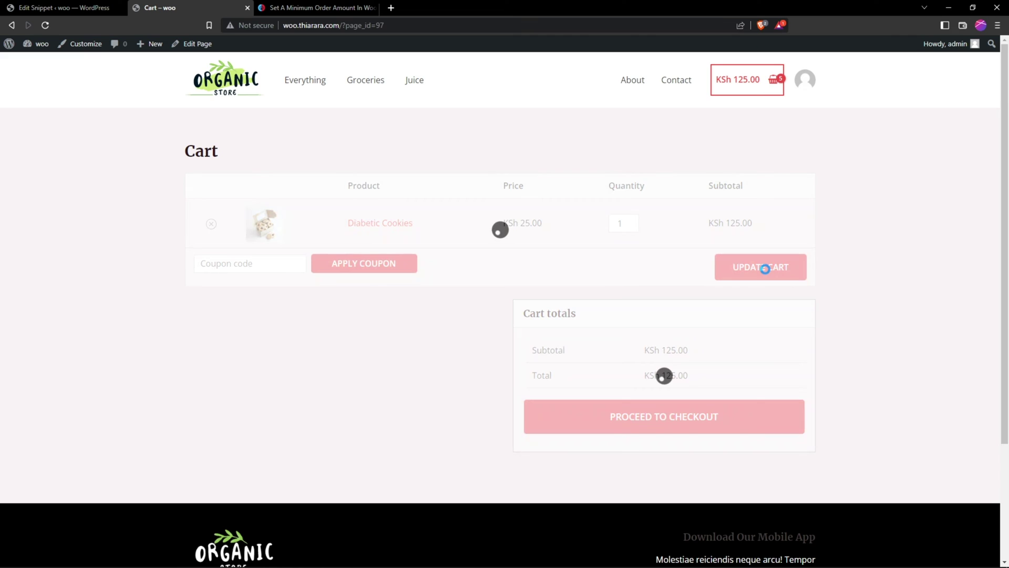
Step: Raise the snippet's minimum amount from 20 to 100, save it, and reload the cart page
click(92, 8)
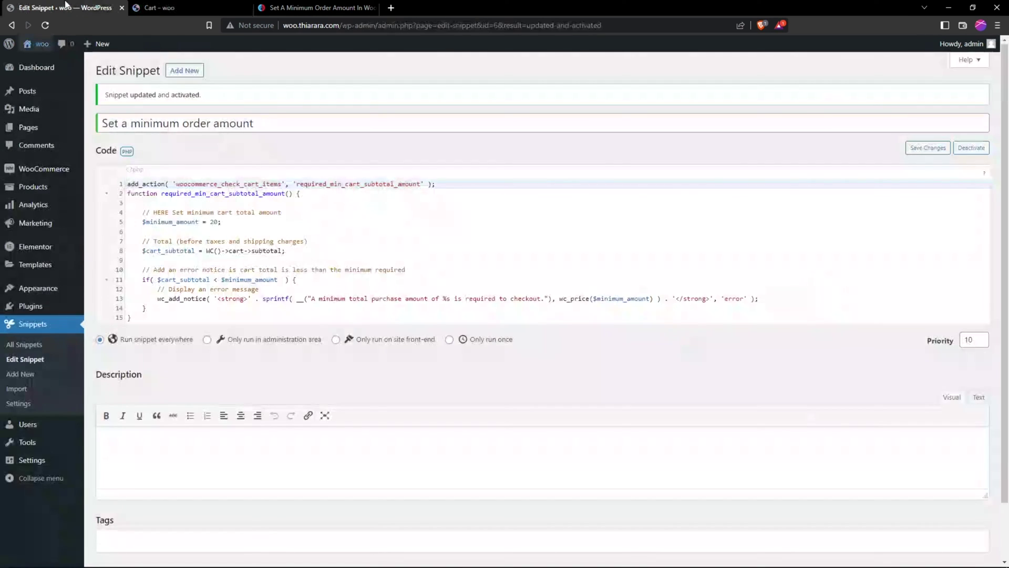
double_click(214, 222)
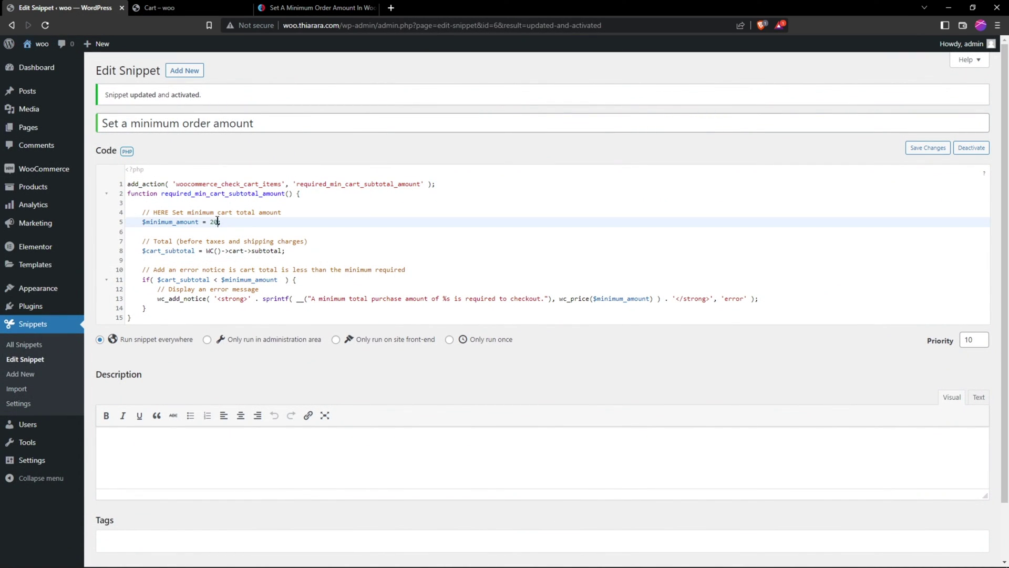
text(1)
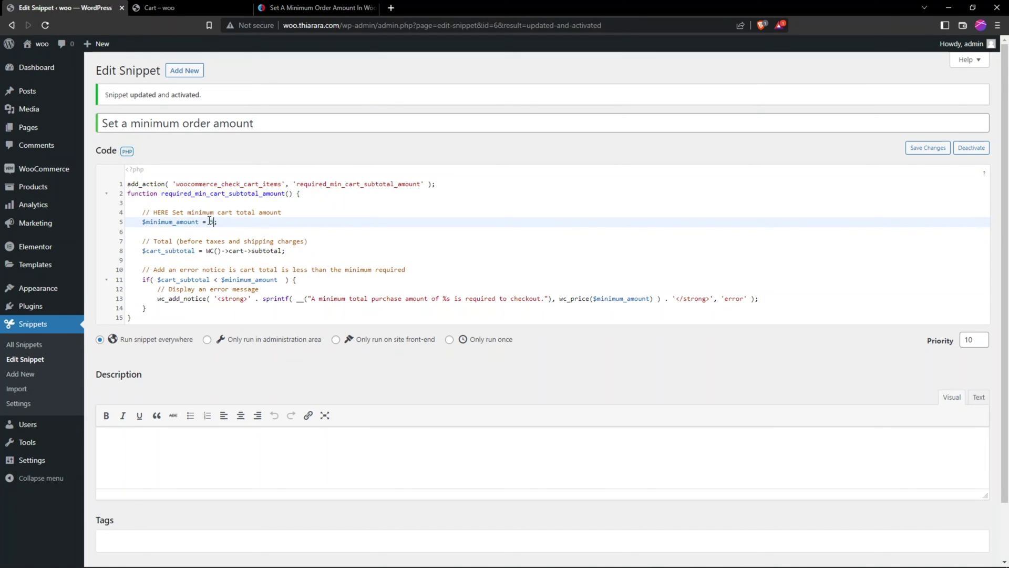
text(00)
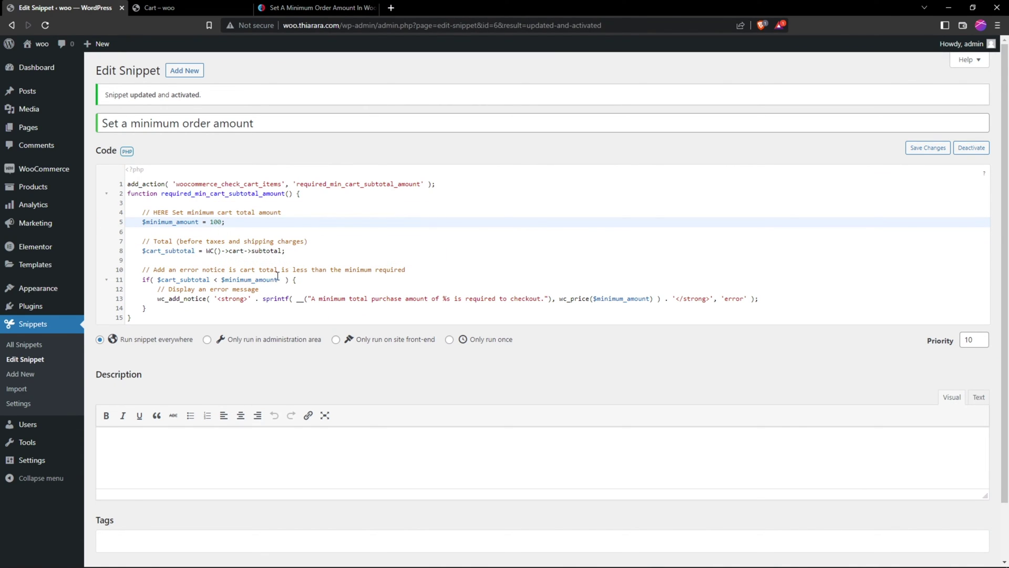
click(925, 148)
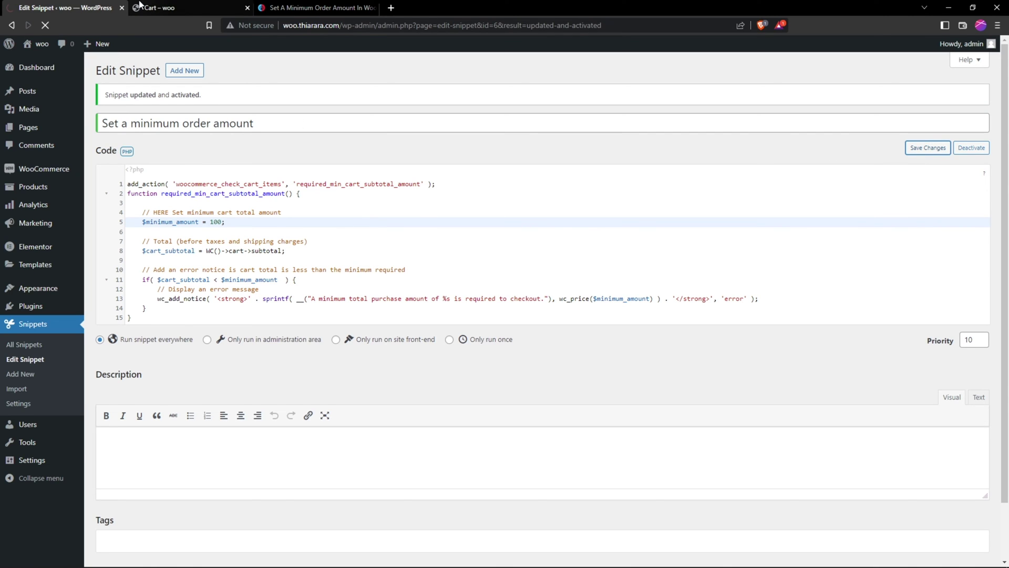
click(168, 7)
click(46, 26)
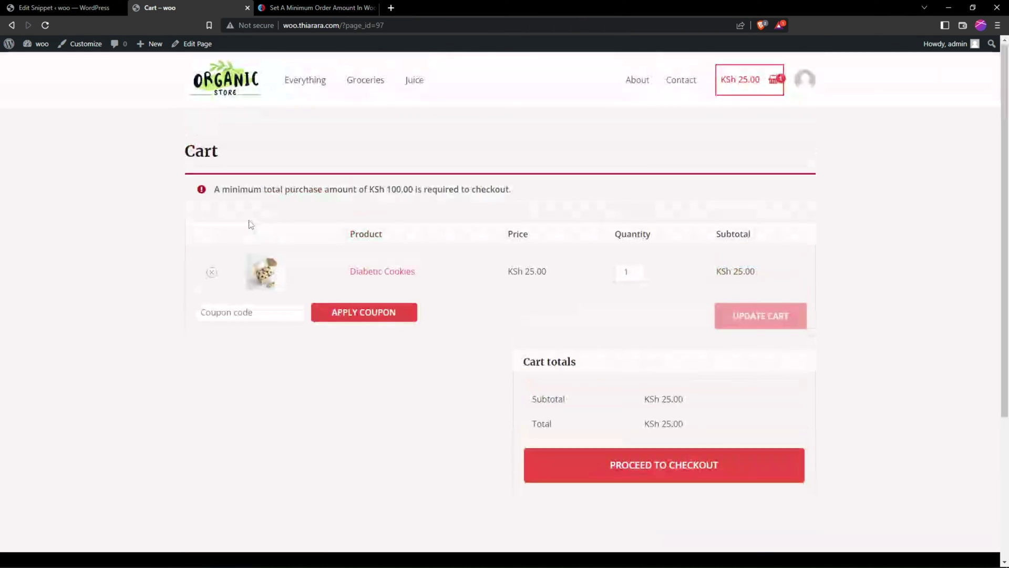
Step: Try checking out the KSh 25.00 cart, see it refused, and return to the cart
drag(211, 190, 391, 189)
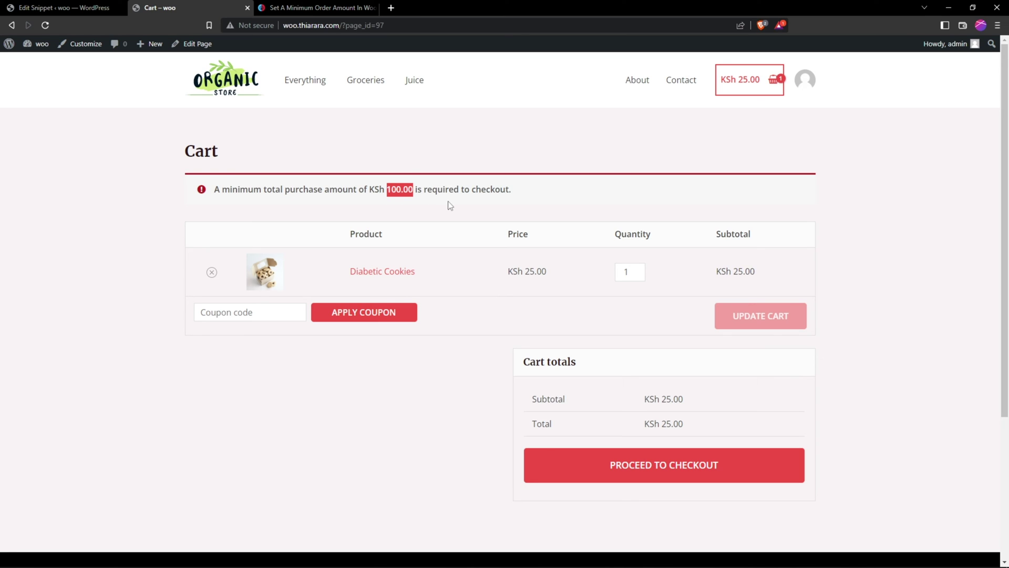
click(681, 468)
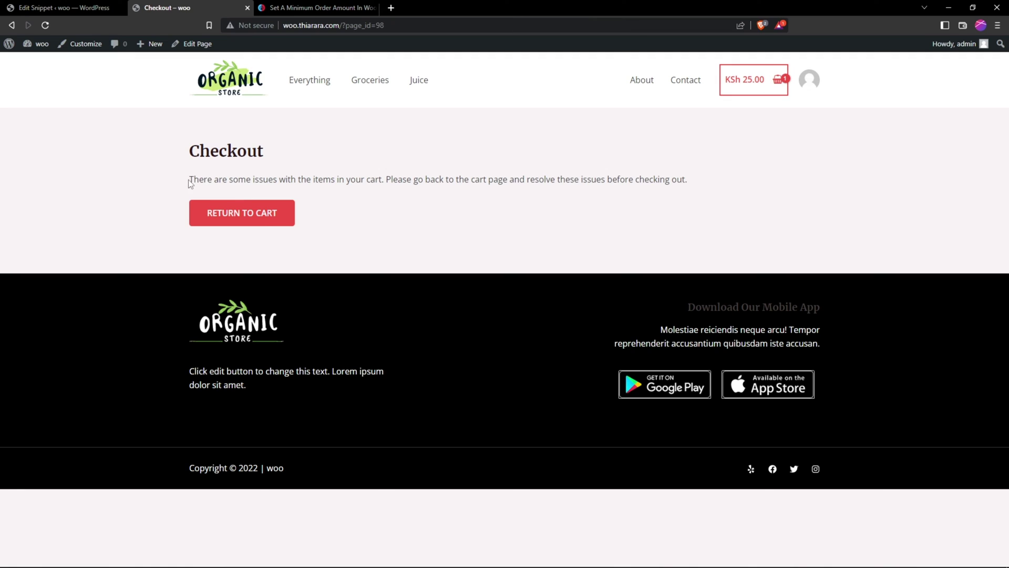
drag(189, 183, 385, 184)
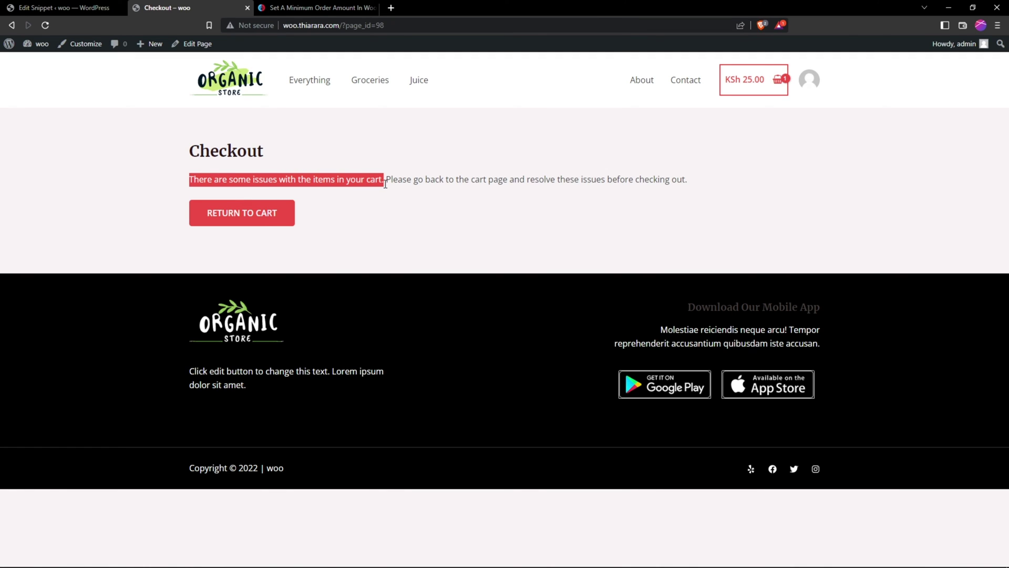
click(418, 188)
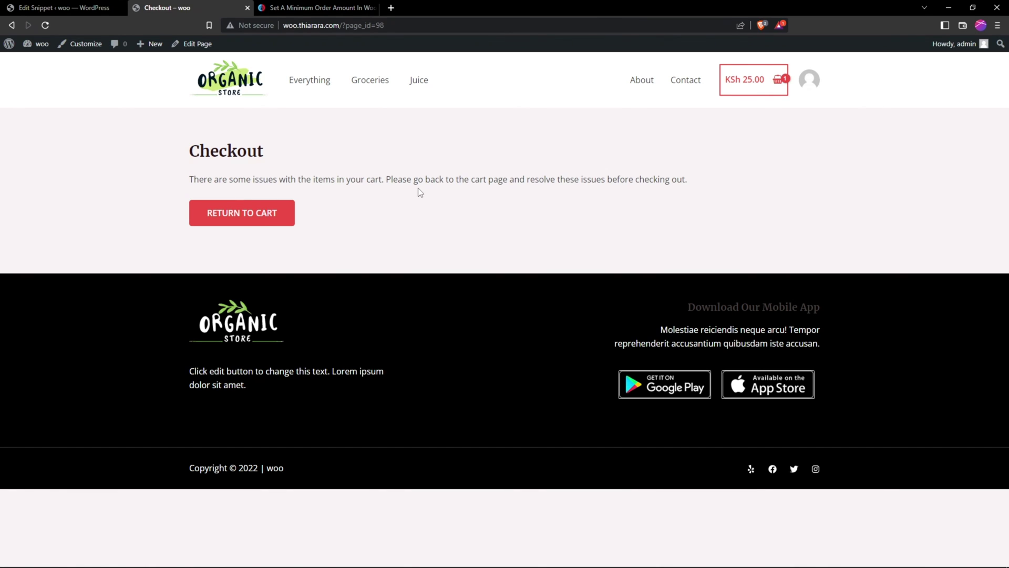
click(247, 223)
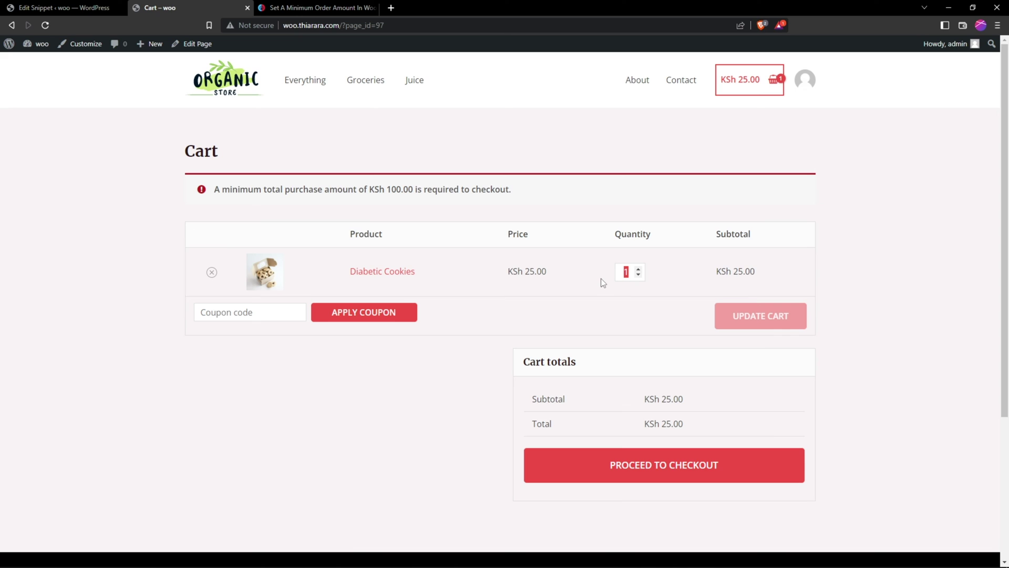
Step: Update Diabetic Cookies to quantity 6 (KSh 150.00) and proceed to checkout
text(6)
click(768, 320)
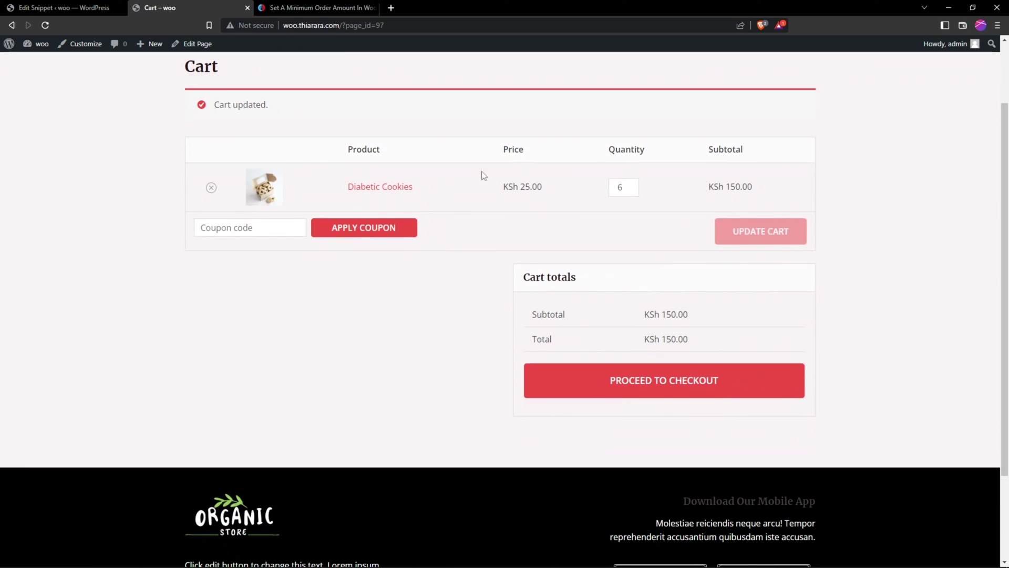
click(659, 387)
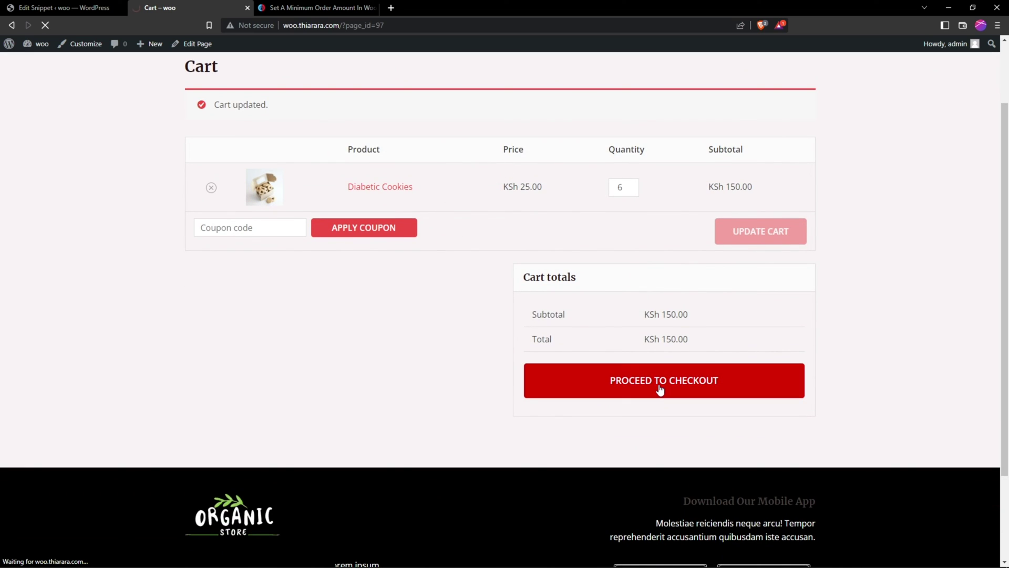